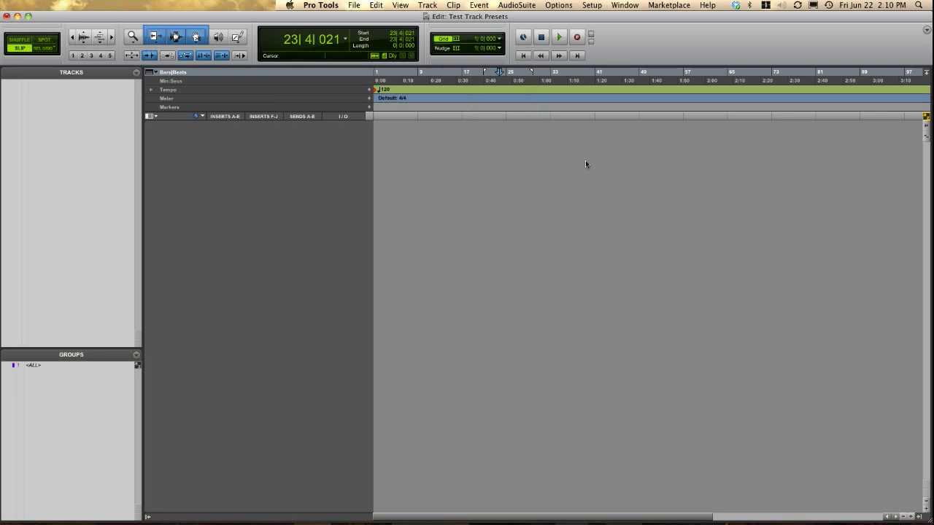
Create tracks from the Audio category's Track Live Drums and EFX preset and fit all of them vertically in the Edit window.
{"action": "key", "text": "super+shift+n"}
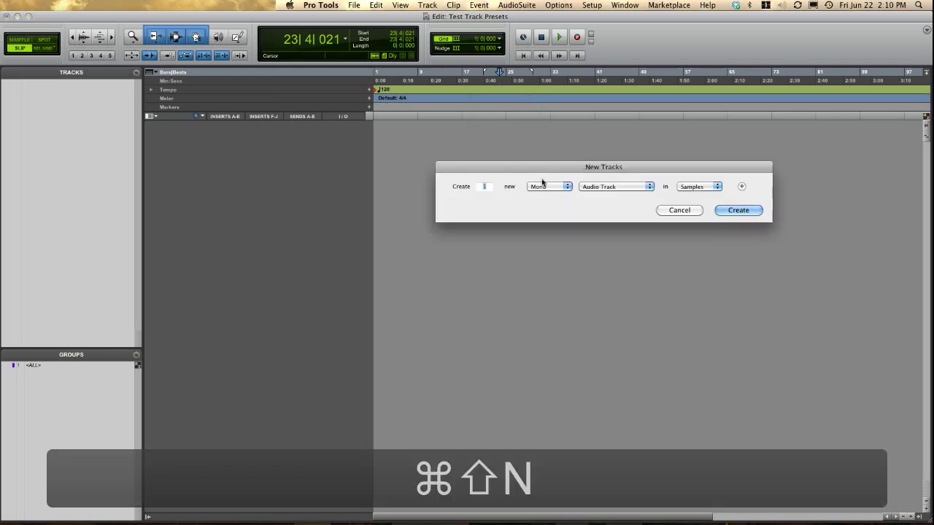
{"action": "left_click", "coordinate": [631, 186]}
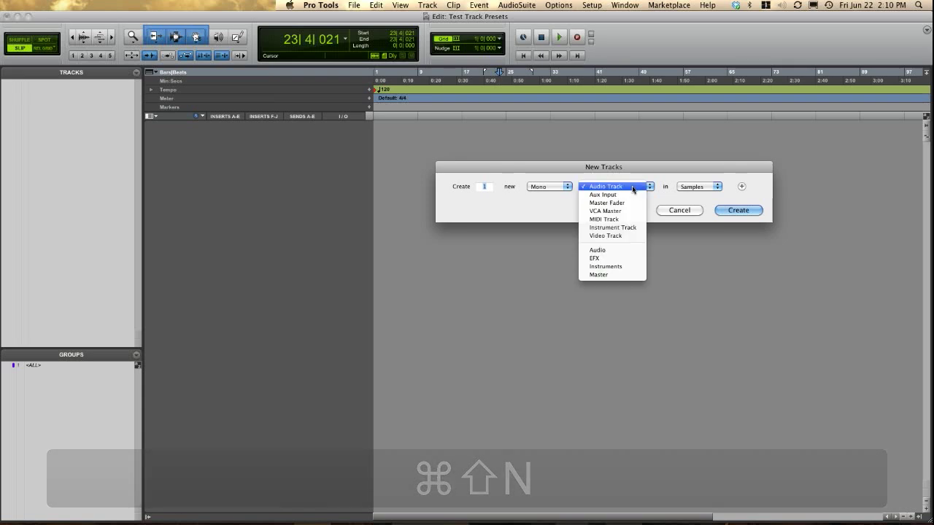
{"action": "left_click", "coordinate": [601, 250]}
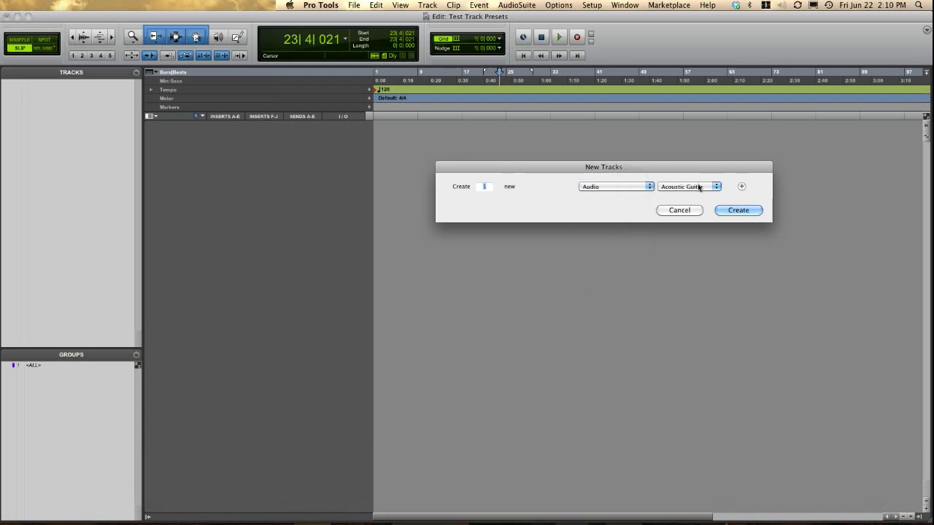
{"action": "left_click", "coordinate": [664, 187]}
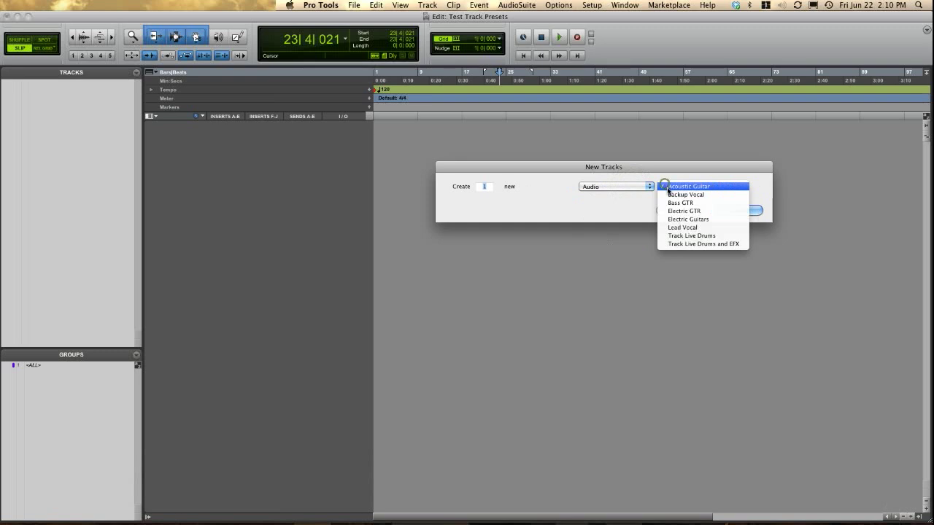
{"action": "left_click", "coordinate": [690, 235]}
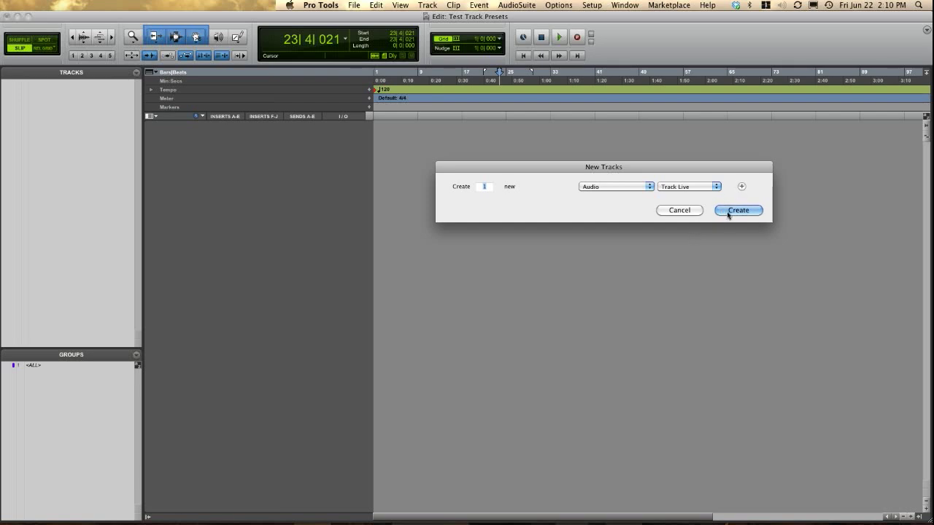
{"action": "left_click", "coordinate": [716, 188]}
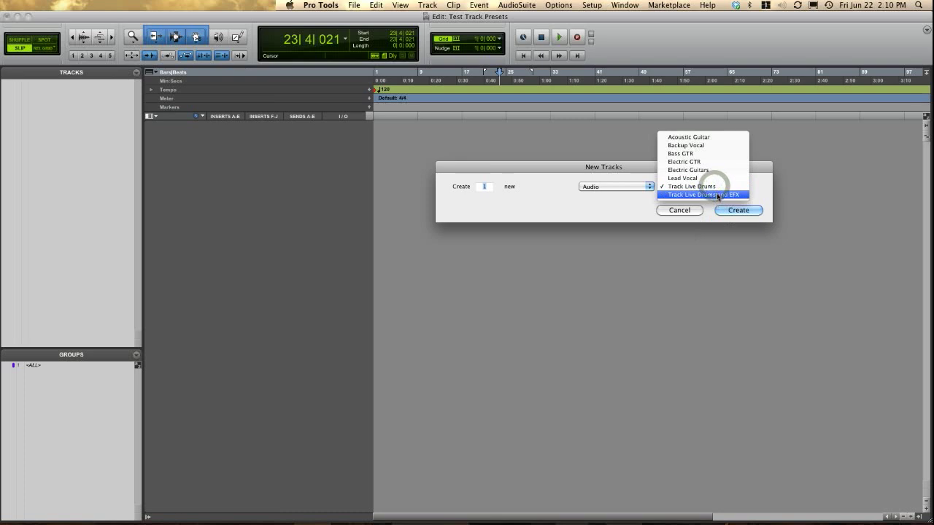
{"action": "left_click", "coordinate": [718, 196]}
{"action": "left_click", "coordinate": [735, 209]}
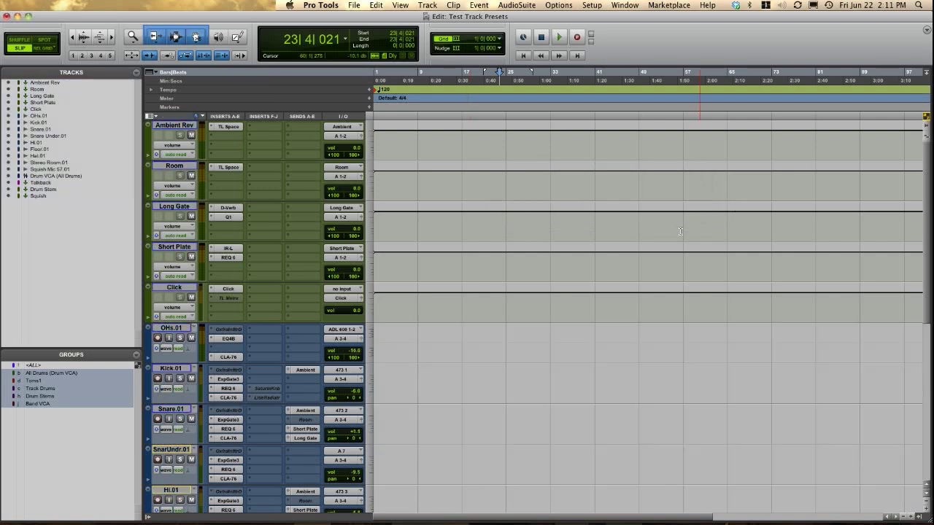
{"action": "key", "text": "ctrl+alt+super+Up"}
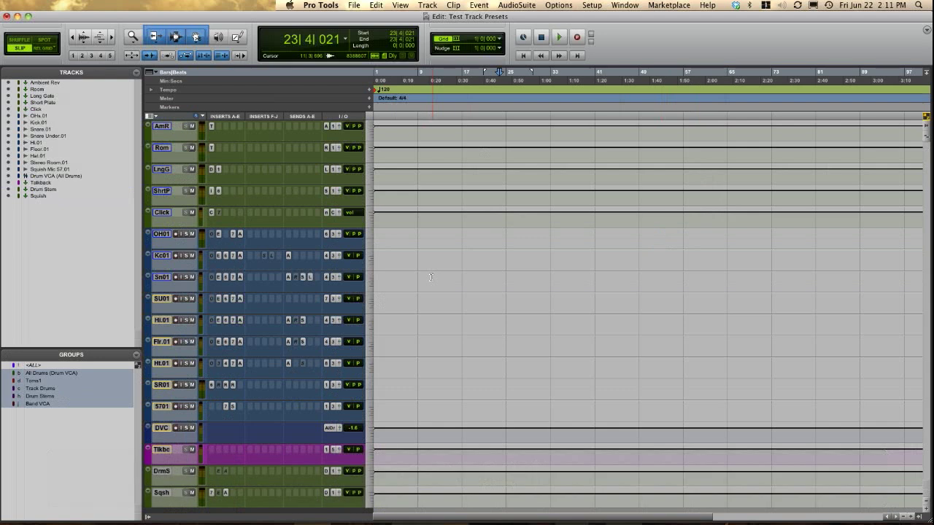
Select all tracks in the session and delete them.
{"action": "key", "text": "super+shift+n"}
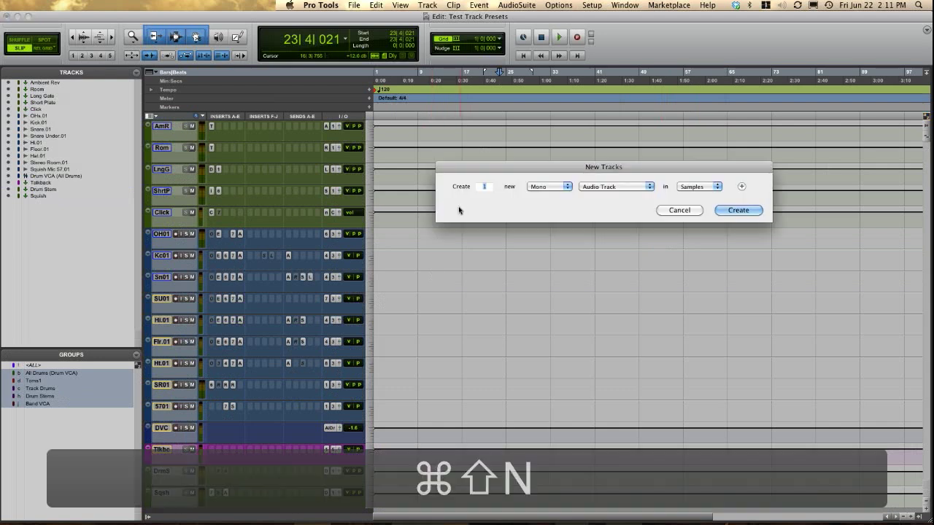
{"action": "left_click", "coordinate": [679, 210]}
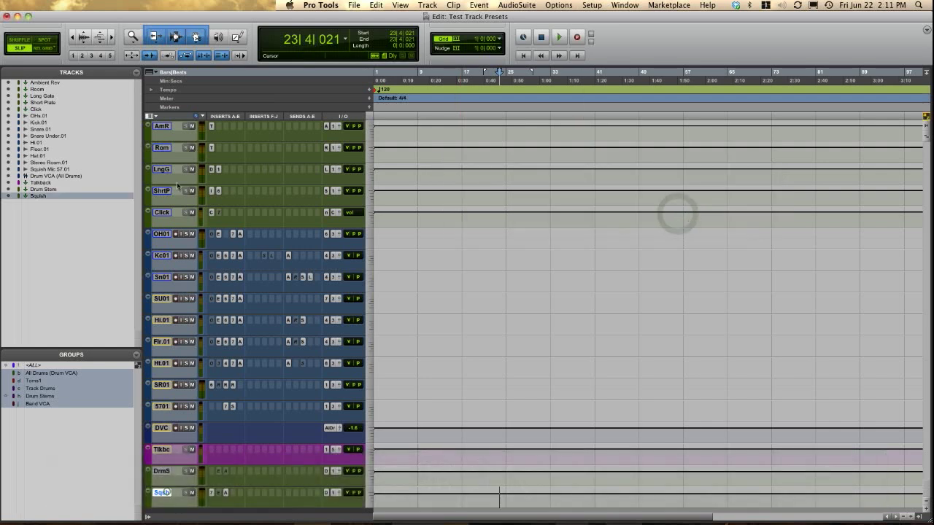
{"action": "left_click", "coordinate": [162, 169], "text": "alt"}
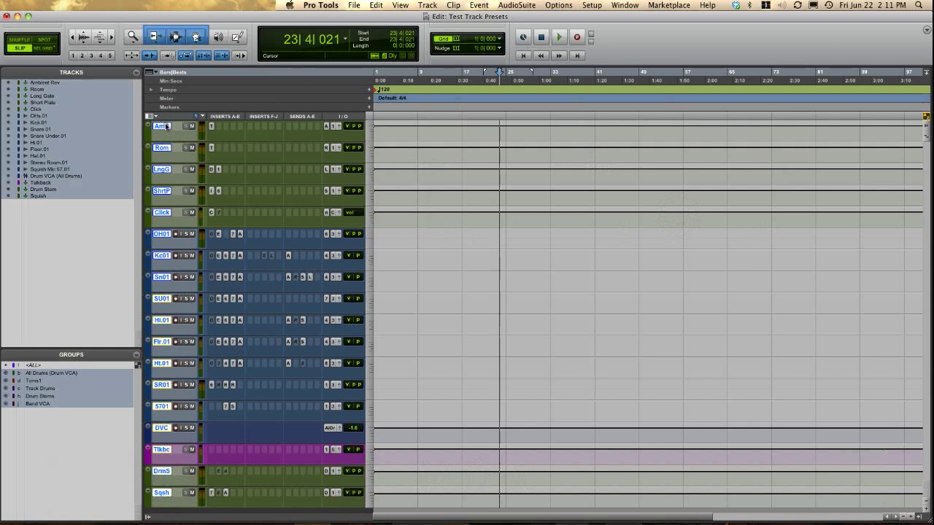
{"action": "right_click", "coordinate": [168, 122]}
{"action": "left_click", "coordinate": [191, 185]}
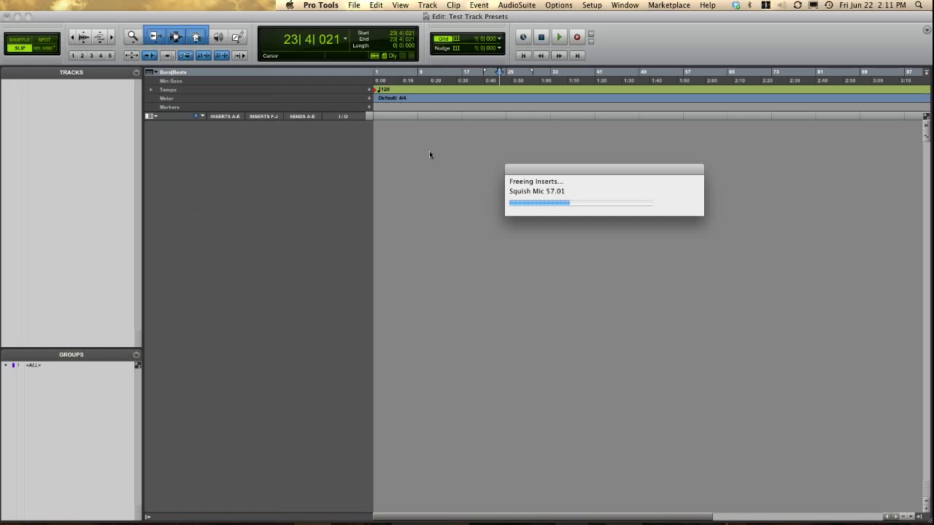
Set up the first new-track row with the EFX category's All EFX and Click preset.
{"action": "key", "text": "super+n"}
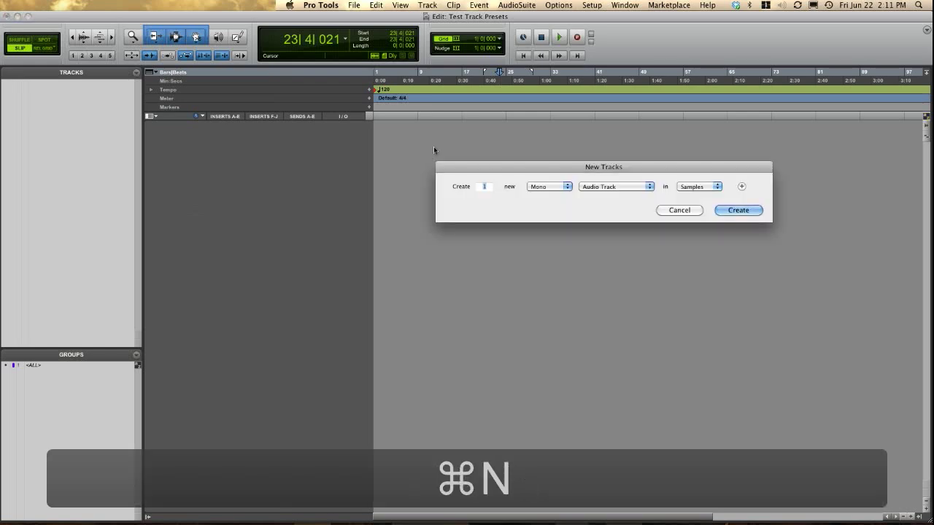
{"action": "left_click", "coordinate": [626, 186]}
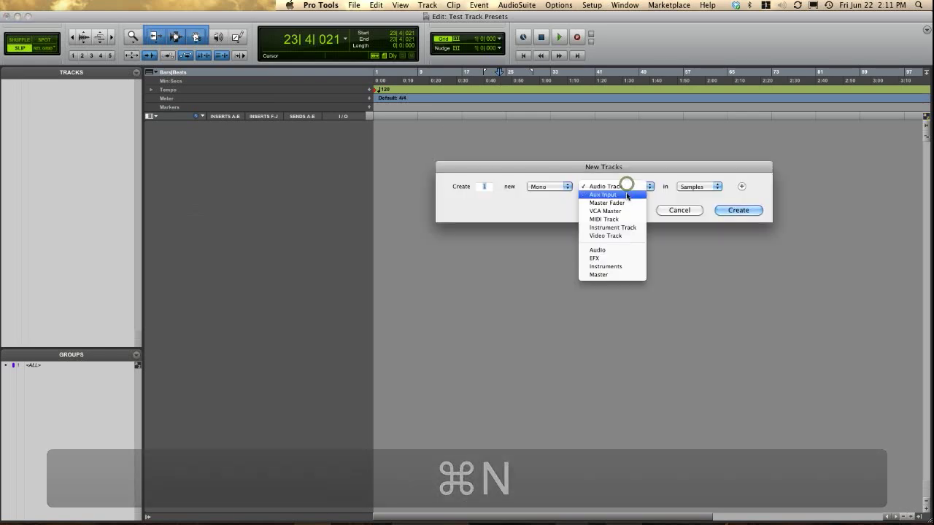
{"action": "left_click", "coordinate": [614, 250]}
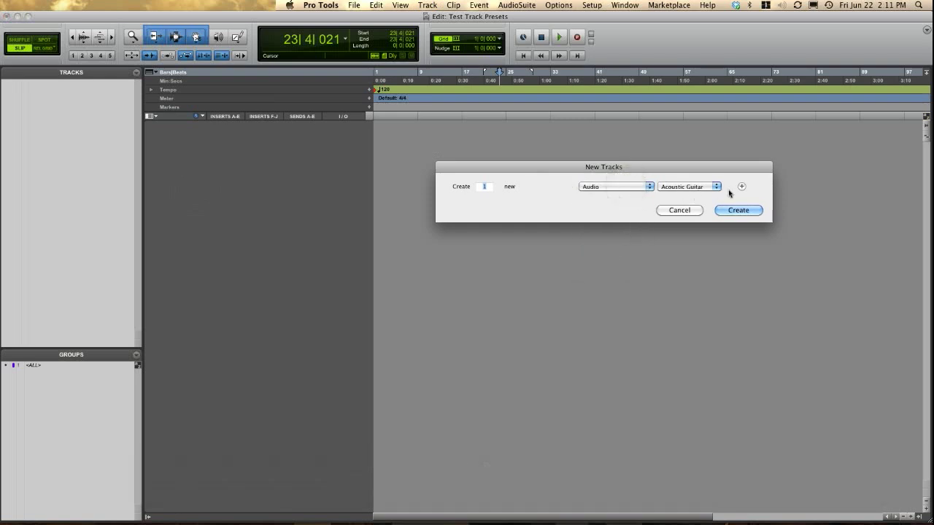
{"action": "left_click", "coordinate": [659, 186]}
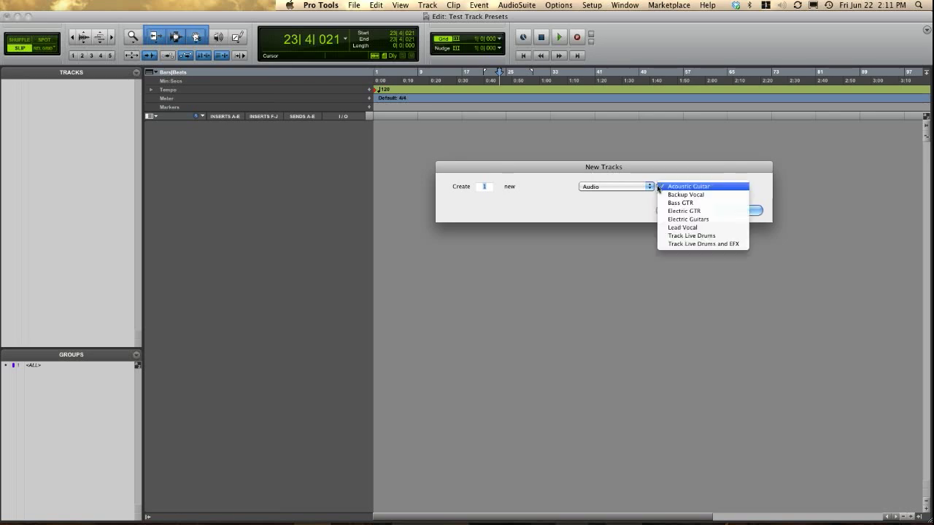
{"action": "left_click", "coordinate": [641, 187]}
{"action": "left_click", "coordinate": [644, 192]}
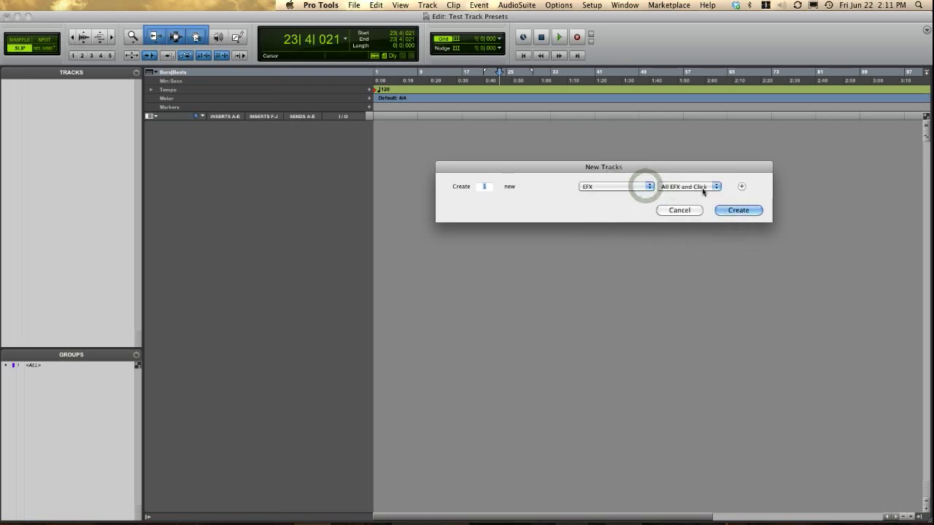
Add a second new-track row using the Audio category's Track Live Drums preset.
{"action": "left_click", "coordinate": [741, 186]}
{"action": "left_click", "coordinate": [647, 203]}
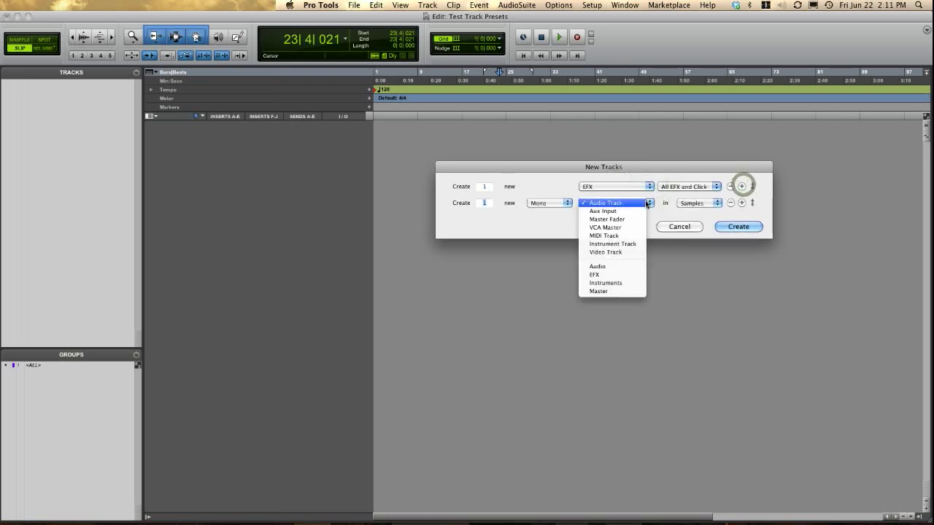
{"action": "left_click", "coordinate": [623, 266]}
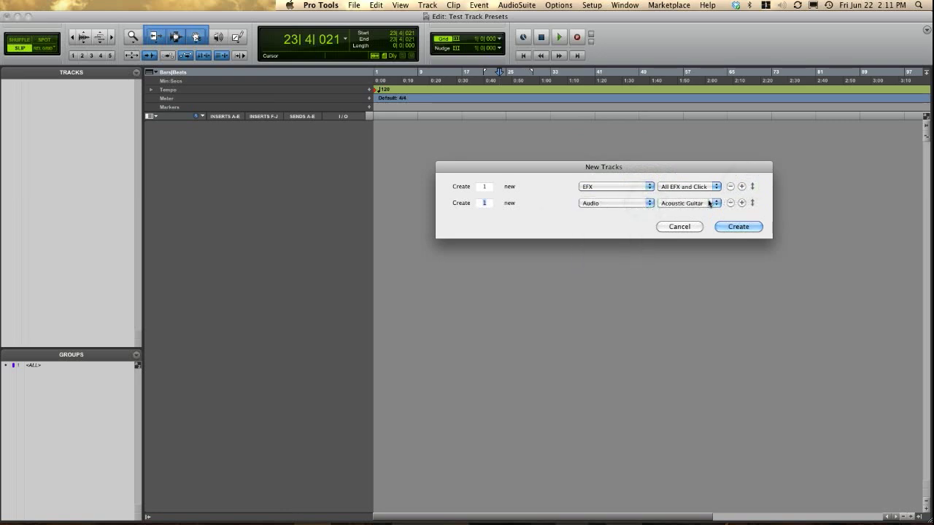
{"action": "left_click", "coordinate": [704, 203]}
{"action": "key", "text": "Down"}
{"action": "key", "text": "Down"}
{"action": "key", "text": "Down"}
{"action": "key", "text": "Down"}
{"action": "key", "text": "Down"}
{"action": "key", "text": "Down"}
{"action": "key", "text": "Return"}
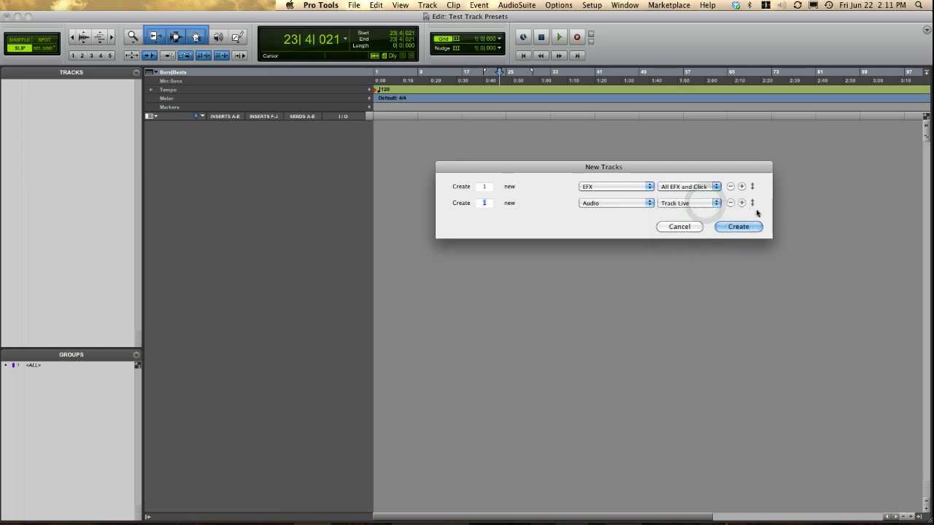
Add a third new-track row using the Audio category's Bass GTR preset.
{"action": "left_click", "coordinate": [741, 203]}
{"action": "left_click", "coordinate": [647, 219]}
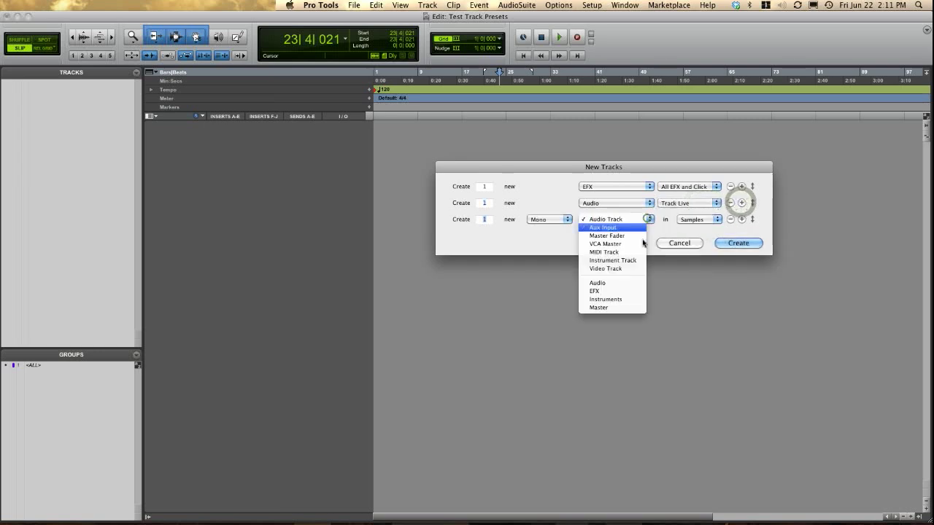
{"action": "left_click", "coordinate": [613, 283]}
{"action": "left_click", "coordinate": [689, 219]}
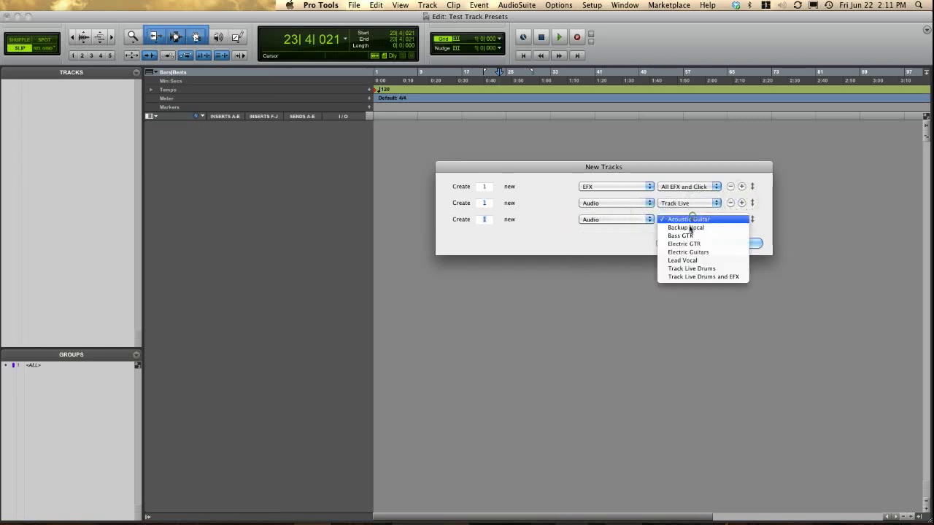
{"action": "left_click", "coordinate": [688, 235]}
Add a fourth new-track row using the Audio category's Electric Guitars preset.
{"action": "left_click", "coordinate": [741, 219]}
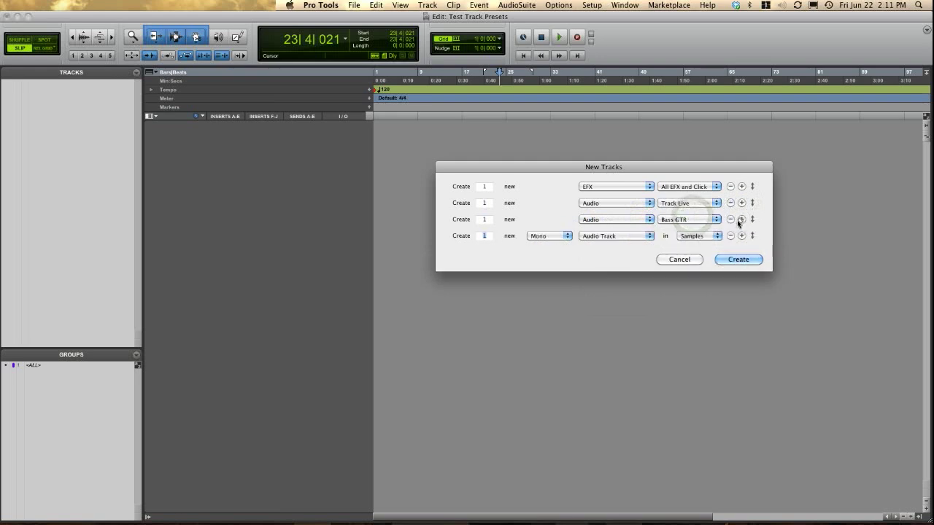
{"action": "left_click", "coordinate": [648, 235]}
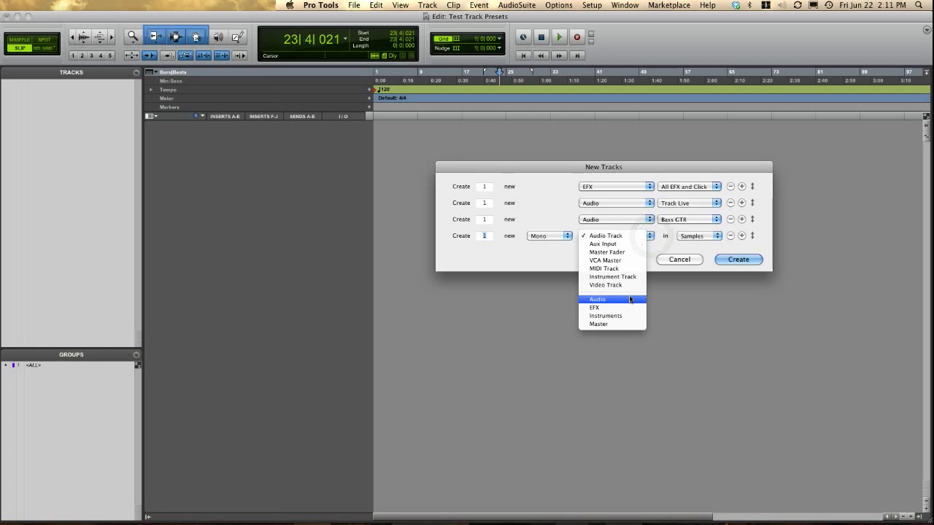
{"action": "left_click", "coordinate": [632, 300]}
{"action": "left_click", "coordinate": [688, 236]}
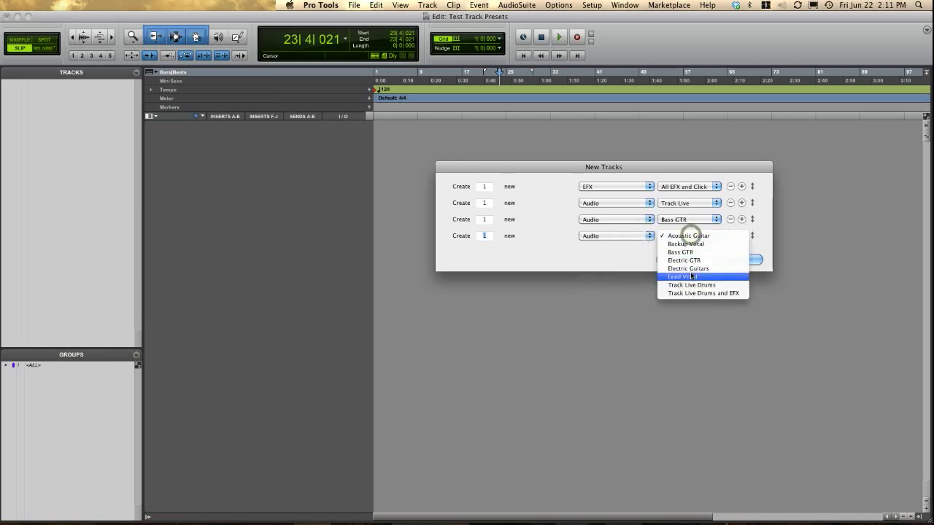
{"action": "left_click", "coordinate": [690, 270]}
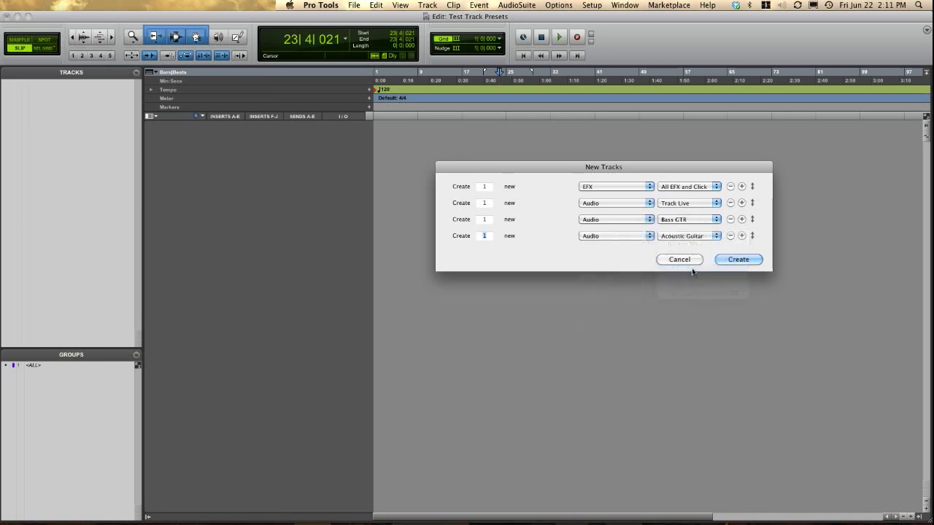
Add a fifth new-track row for 2 tracks from the Audio category's Lead Vocal preset.
{"action": "left_click", "coordinate": [741, 236]}
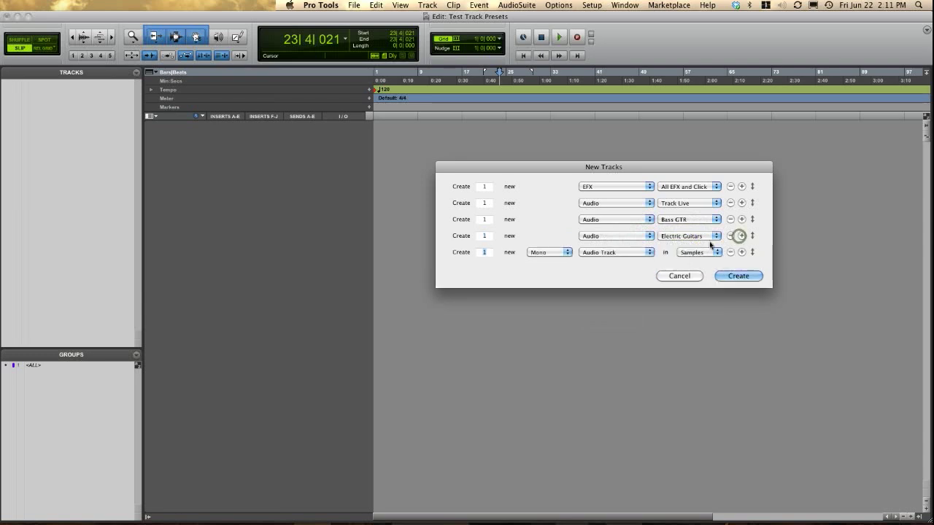
{"action": "left_click", "coordinate": [645, 252]}
{"action": "left_click", "coordinate": [624, 316]}
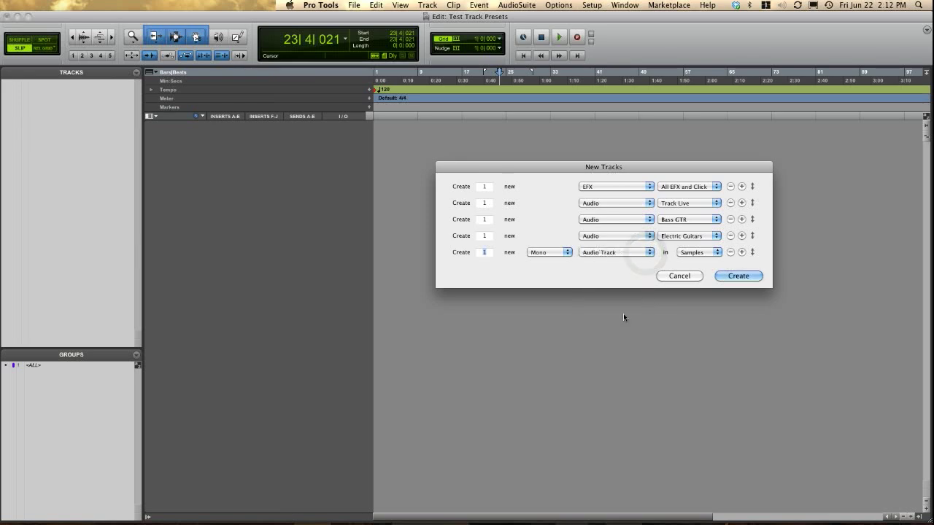
{"action": "left_click", "coordinate": [701, 252]}
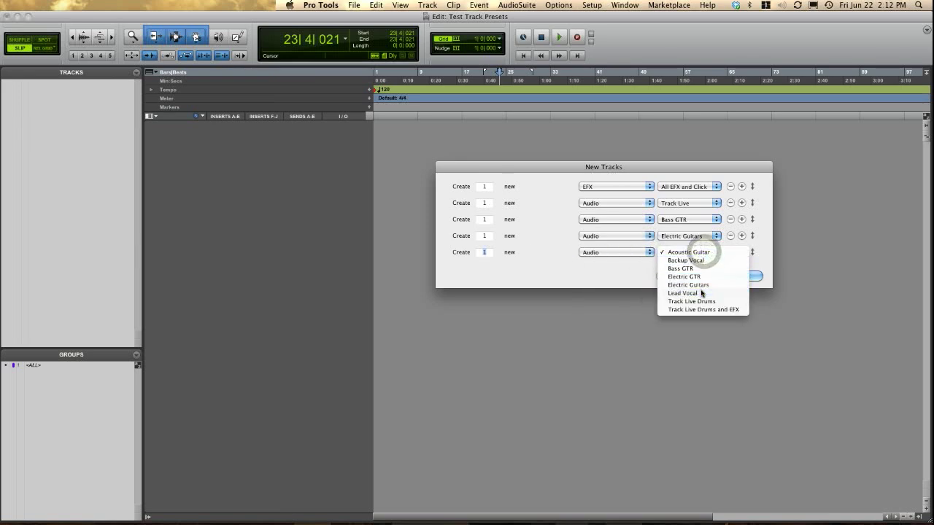
{"action": "left_click", "coordinate": [693, 292]}
{"action": "type", "text": "2"}
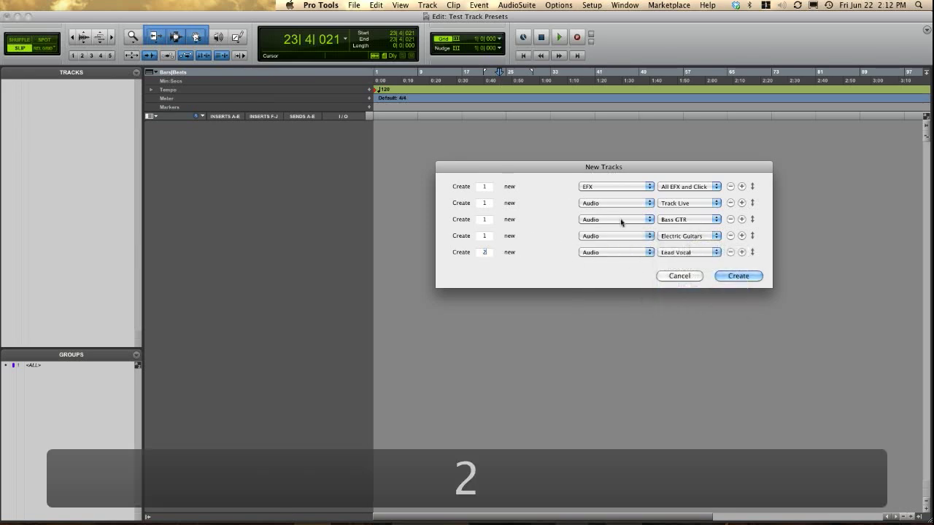
Add a sixth new-track row for 4 tracks from the Audio category's Backup Vocal preset.
{"action": "left_click", "coordinate": [741, 252]}
{"action": "left_click", "coordinate": [639, 269]}
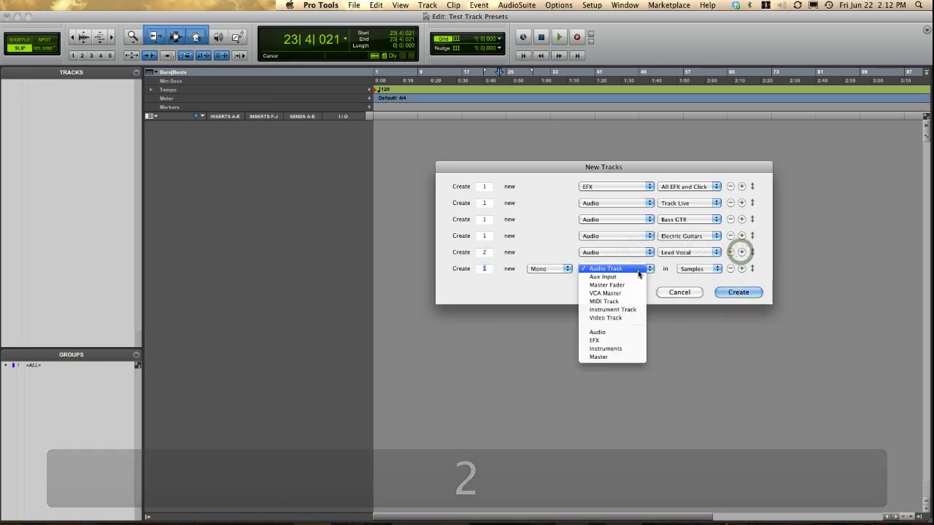
{"action": "left_click", "coordinate": [615, 332]}
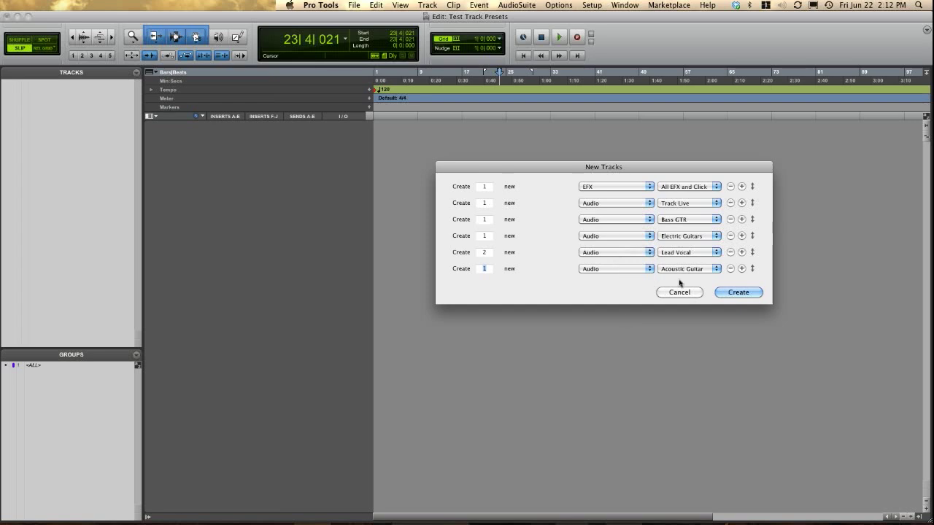
{"action": "left_click", "coordinate": [684, 270]}
{"action": "left_click", "coordinate": [686, 277]}
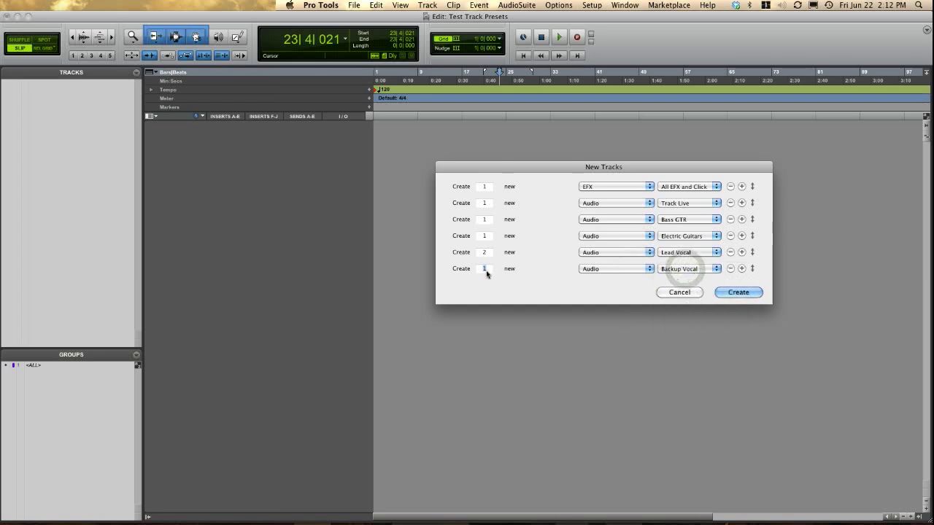
{"action": "type", "text": "4"}
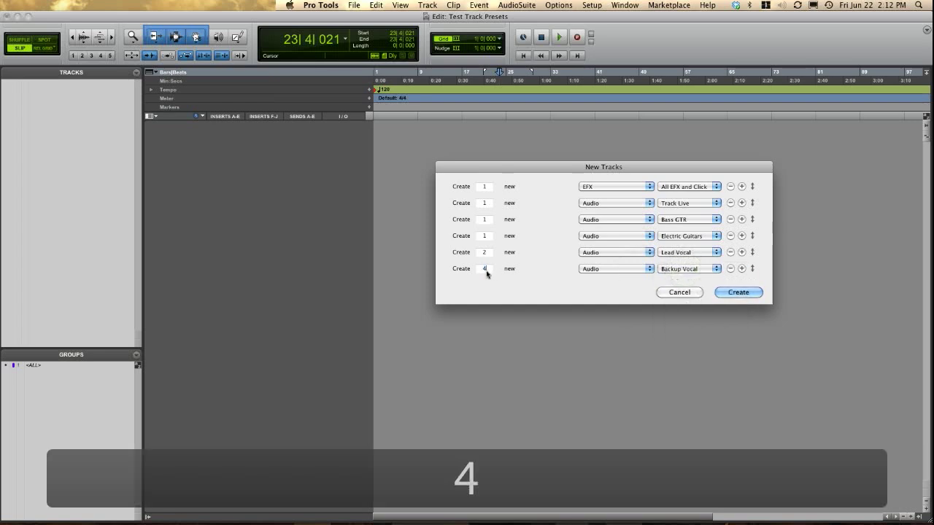
Add a new-track row using the Audio category's Acoustic Guitar preset and move it directly above the Electric Guitars row.
{"action": "left_click", "coordinate": [741, 269]}
{"action": "left_click", "coordinate": [642, 285]}
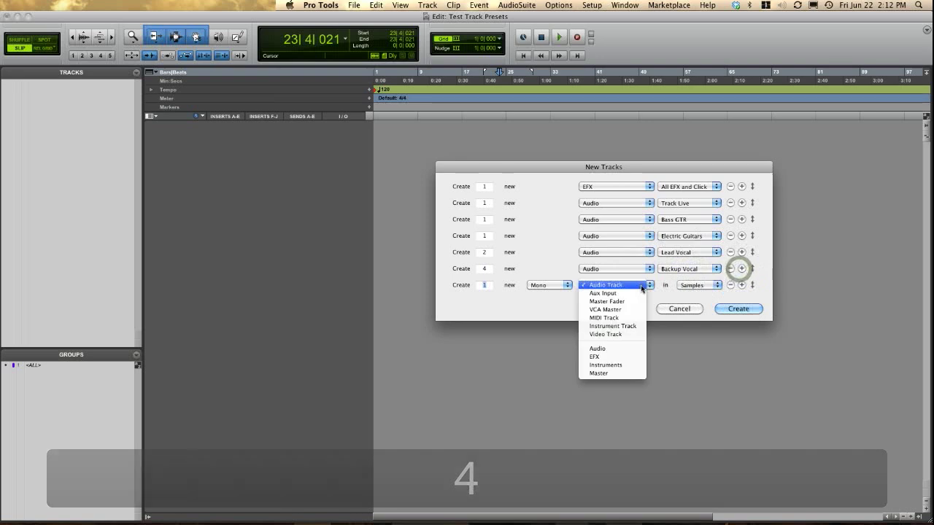
{"action": "left_click", "coordinate": [629, 348]}
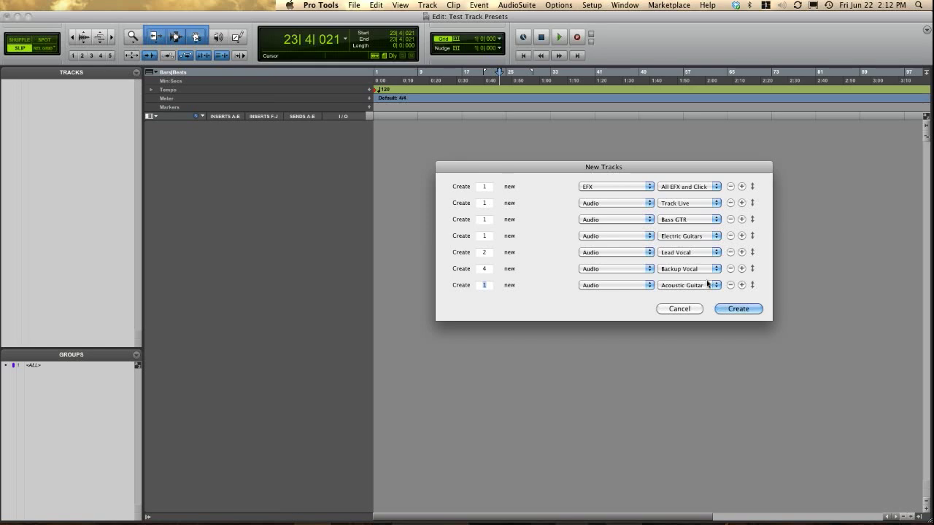
{"action": "left_click_drag", "start_coordinate": [752, 285], "coordinate": [741, 236]}
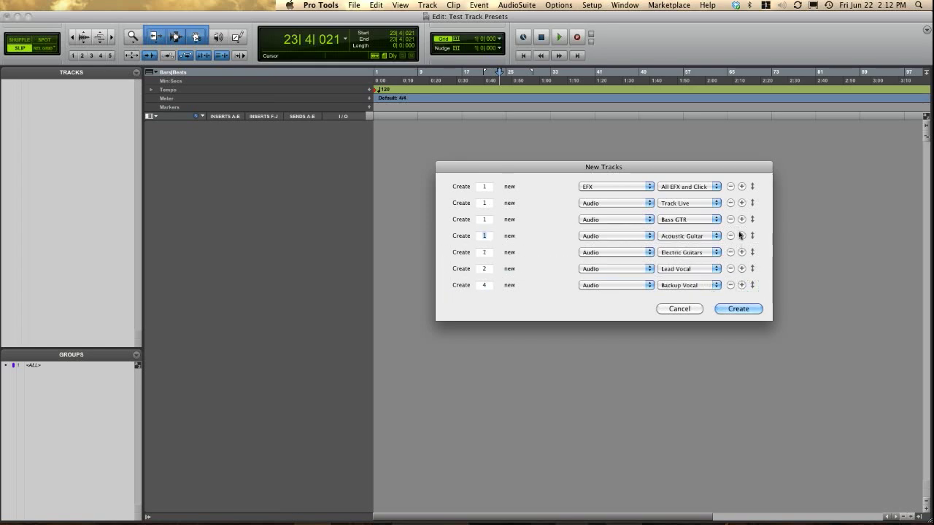
Add an eighth new-track row using the Master category's Master Bus preset and create all the listed tracks.
{"action": "left_click", "coordinate": [742, 285]}
{"action": "left_click", "coordinate": [632, 302]}
{"action": "left_click", "coordinate": [619, 390]}
{"action": "left_click", "coordinate": [709, 300]}
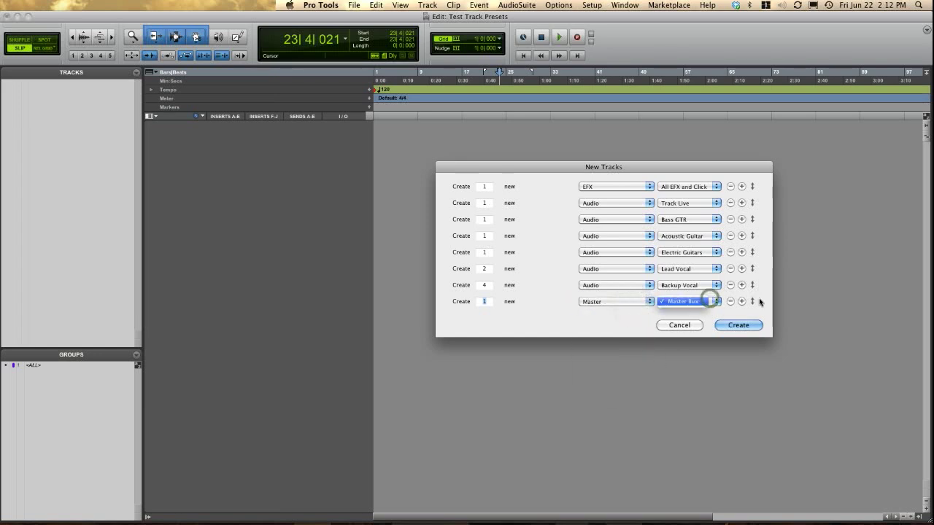
{"action": "left_click", "coordinate": [709, 301]}
{"action": "left_click", "coordinate": [739, 325]}
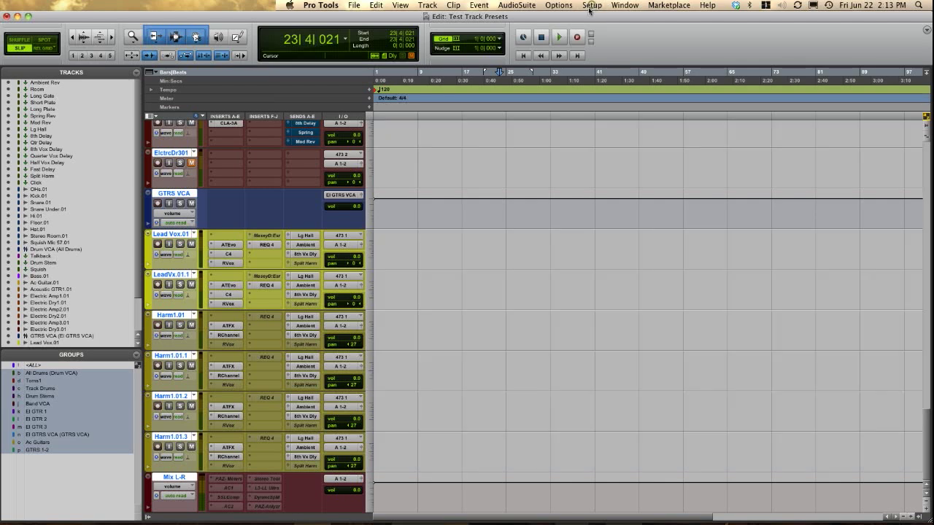
Examine the bus paths in I/O Setup, including the Drums bus and the reverb and delay busses, and close it without changes.
{"action": "left_click", "coordinate": [592, 6]}
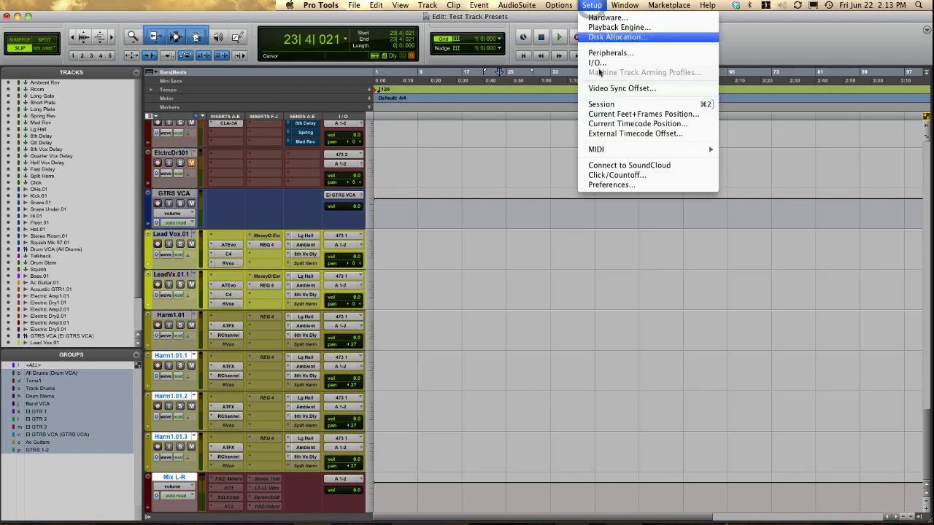
{"action": "left_click", "coordinate": [597, 64]}
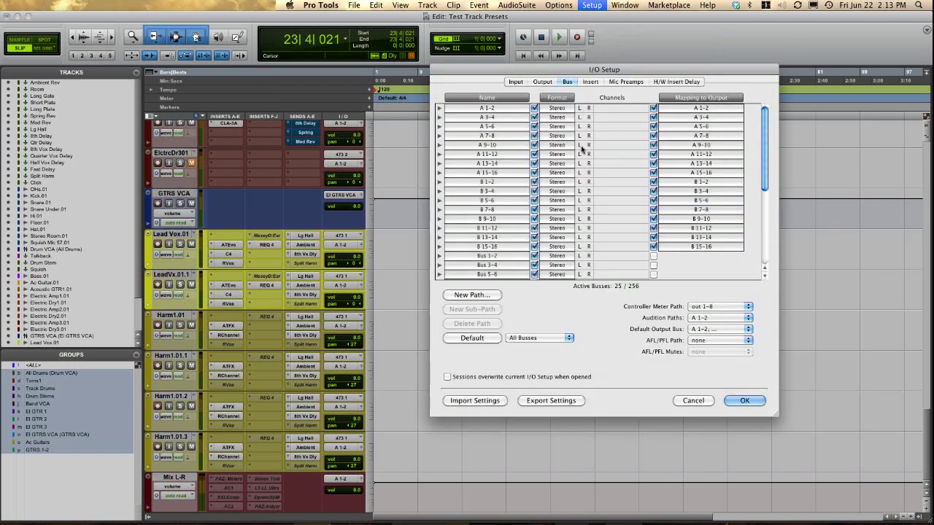
{"action": "scroll", "coordinate": [459, 155], "scroll_direction": "down", "scroll_amount": 10}
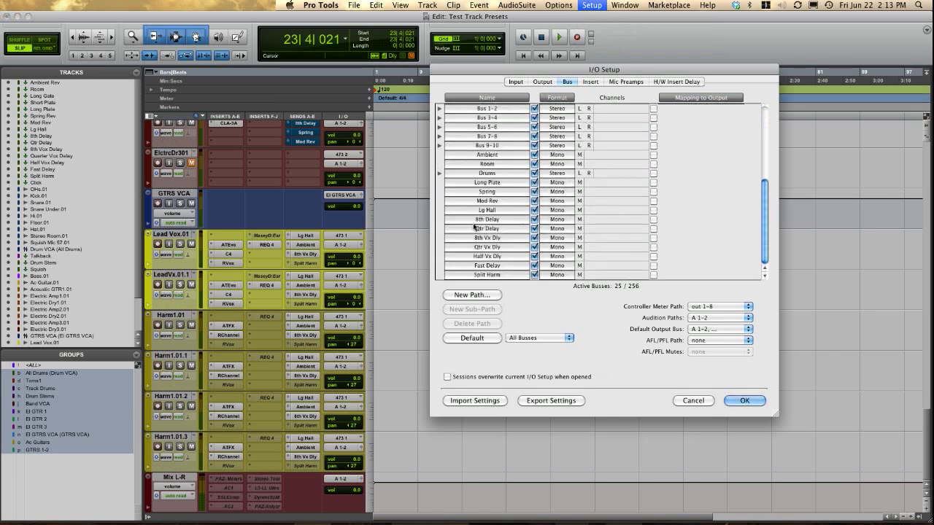
{"action": "scroll", "coordinate": [475, 227], "scroll_direction": "up", "scroll_amount": 3}
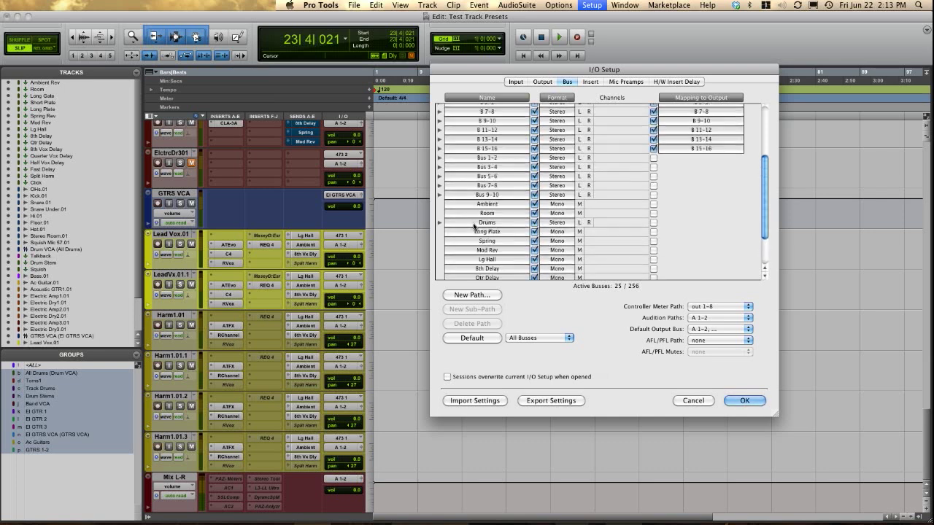
{"action": "scroll", "coordinate": [474, 227], "scroll_direction": "down", "scroll_amount": 3}
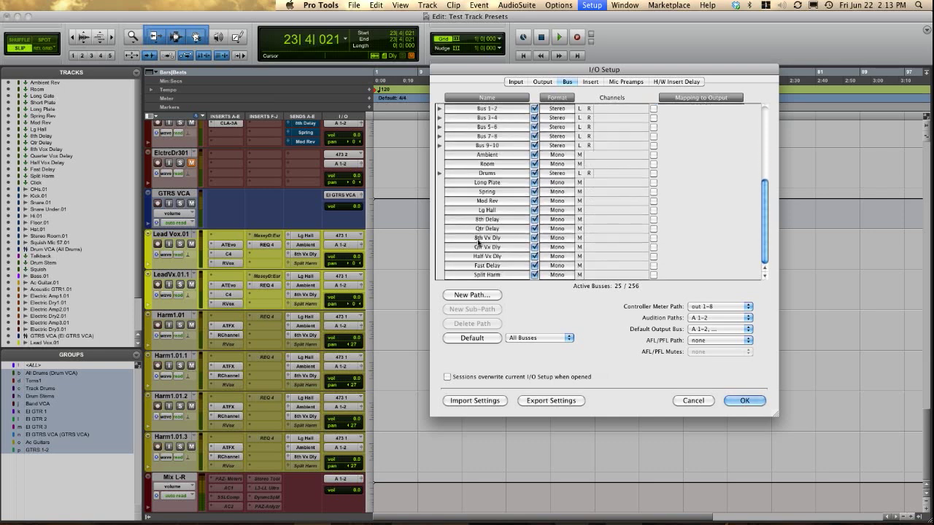
{"action": "left_click", "coordinate": [440, 174]}
{"action": "scroll", "coordinate": [440, 174], "scroll_direction": "up", "scroll_amount": 2}
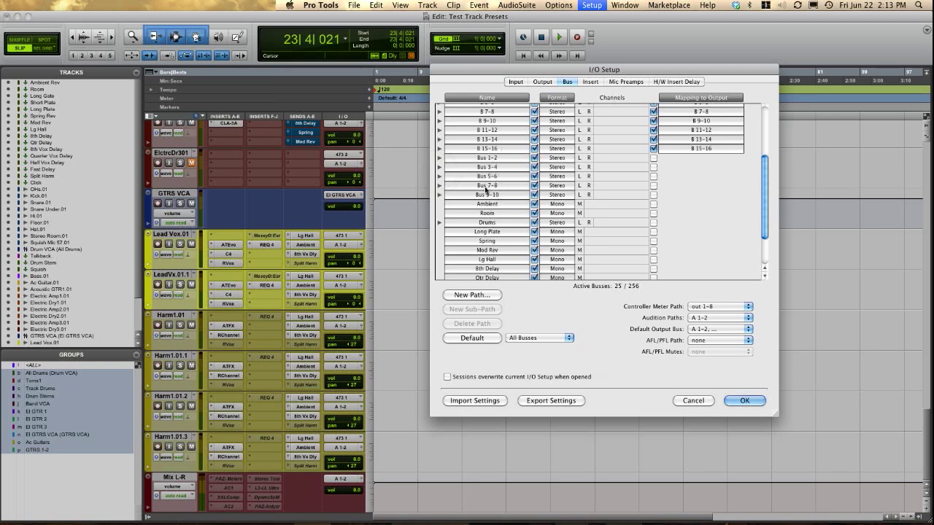
{"action": "scroll", "coordinate": [485, 189], "scroll_direction": "down", "scroll_amount": 2}
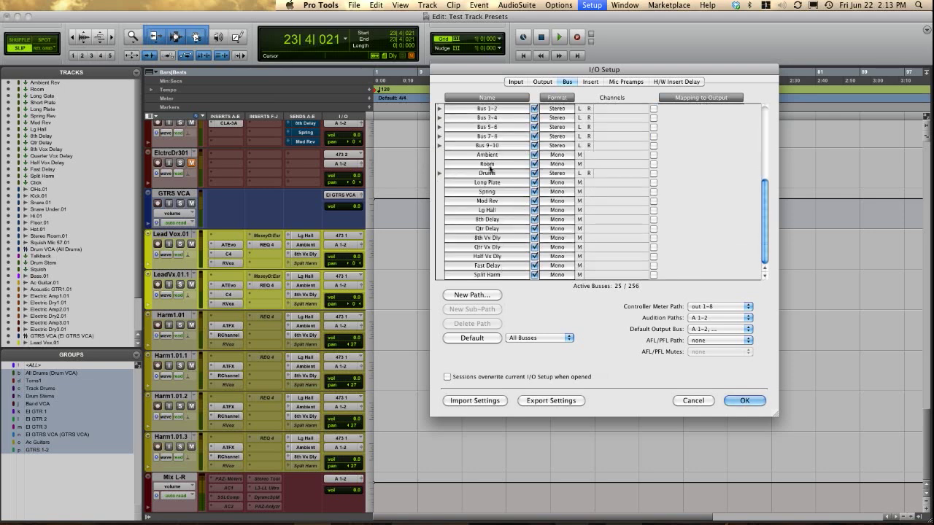
{"action": "left_click", "coordinate": [742, 400]}
{"action": "left_click", "coordinate": [686, 401]}
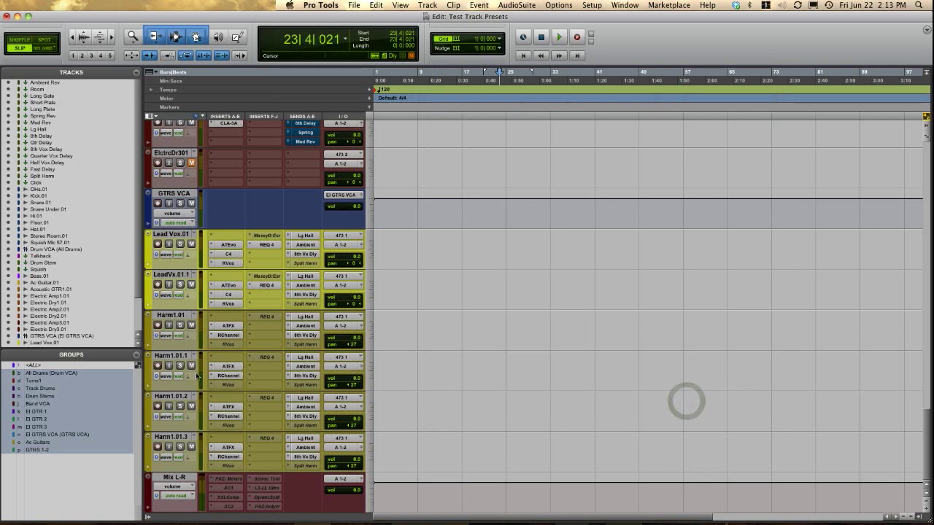